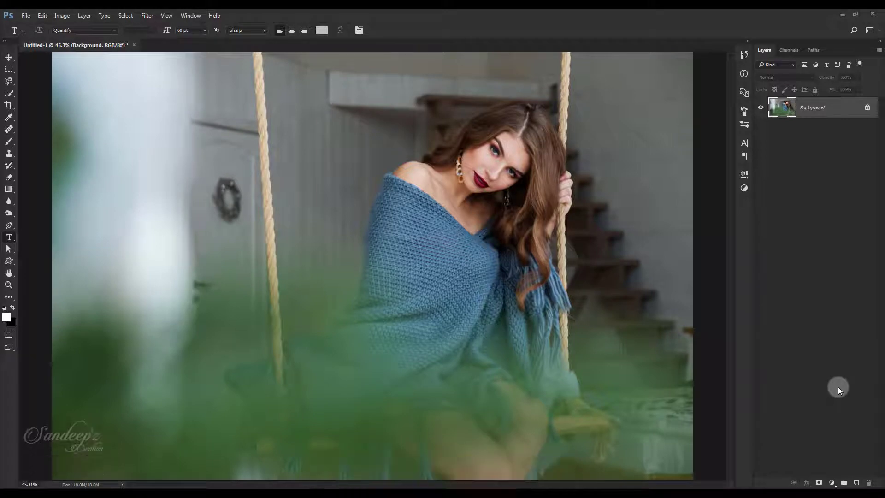
- Create a Vibrance adjustment layer with vibrance at -15 to mute the portrait's colors
left_click(832, 482)
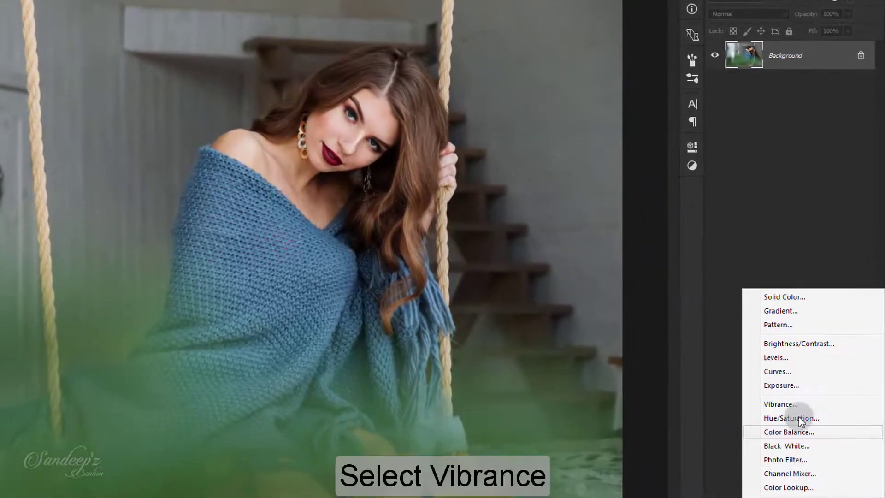
left_click(781, 403)
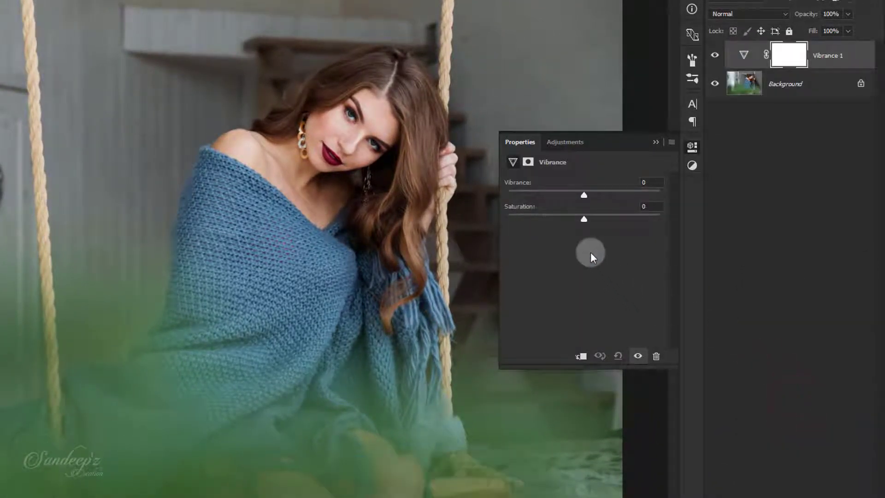
left_click_drag(584, 195, 574, 197)
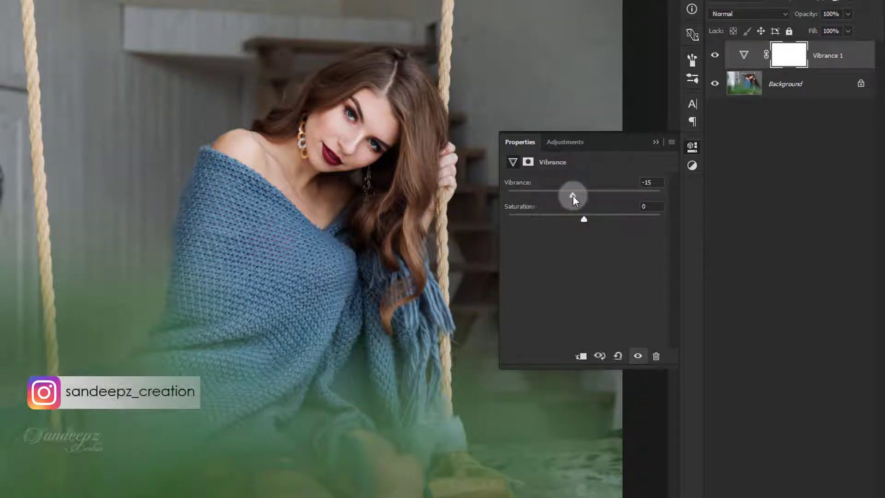
left_click(656, 142)
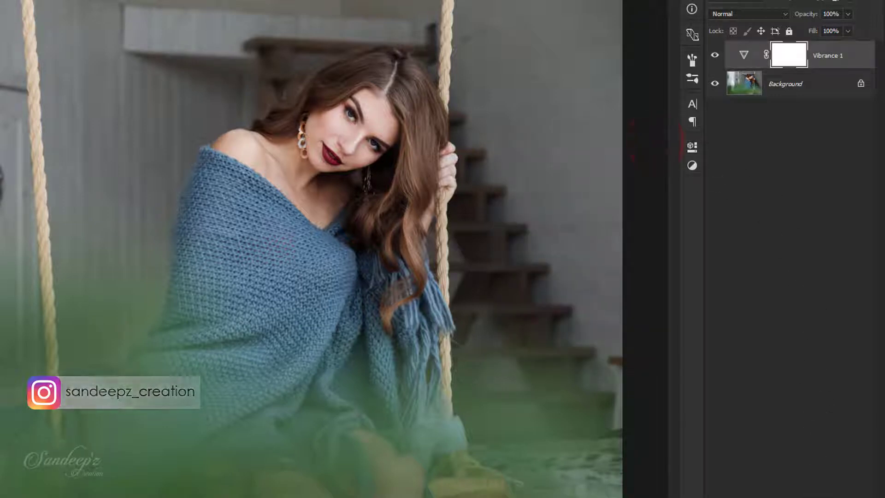
- Add a Gradient Fill layer with Radial style and Reverse enabled
left_click(818, 490)
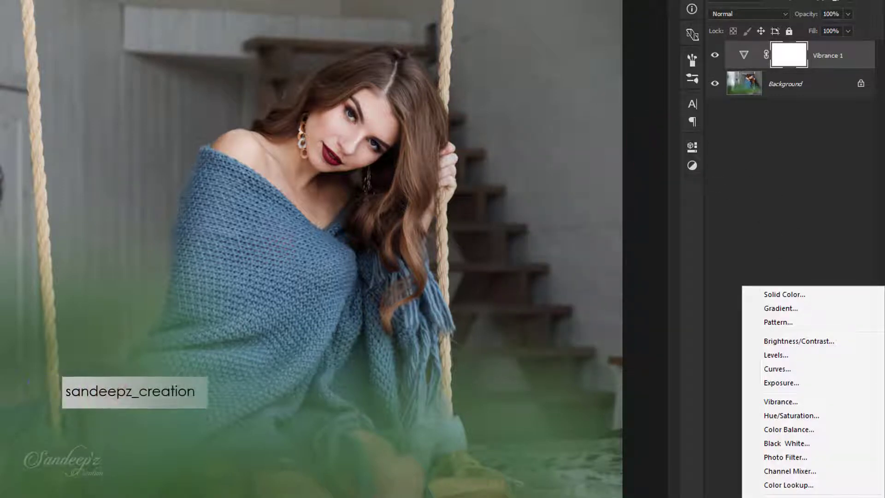
left_click(792, 304)
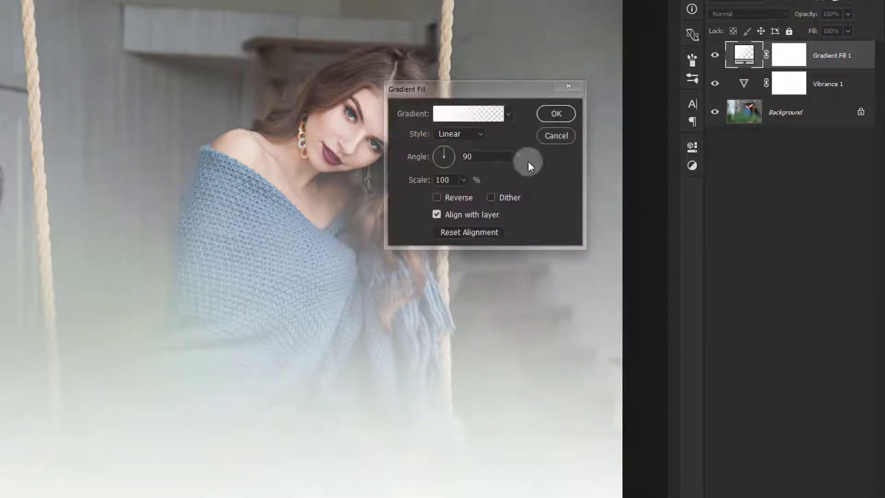
left_click(470, 134)
left_click(465, 154)
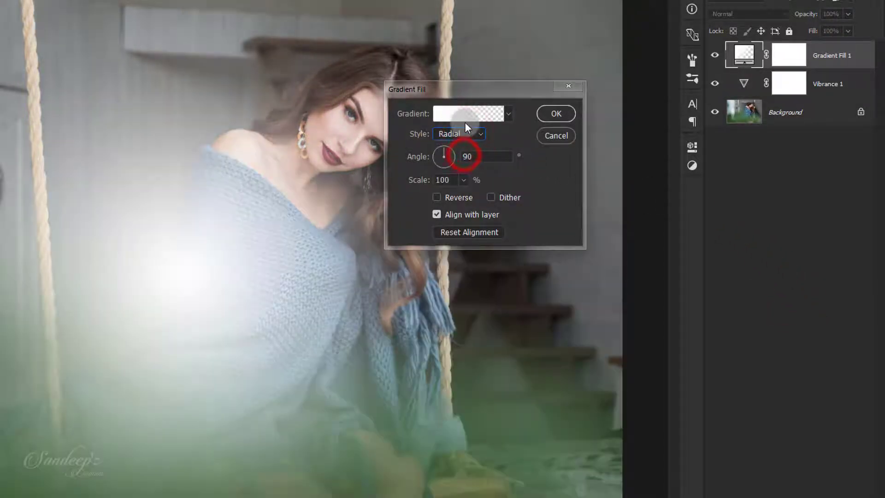
left_click(438, 197)
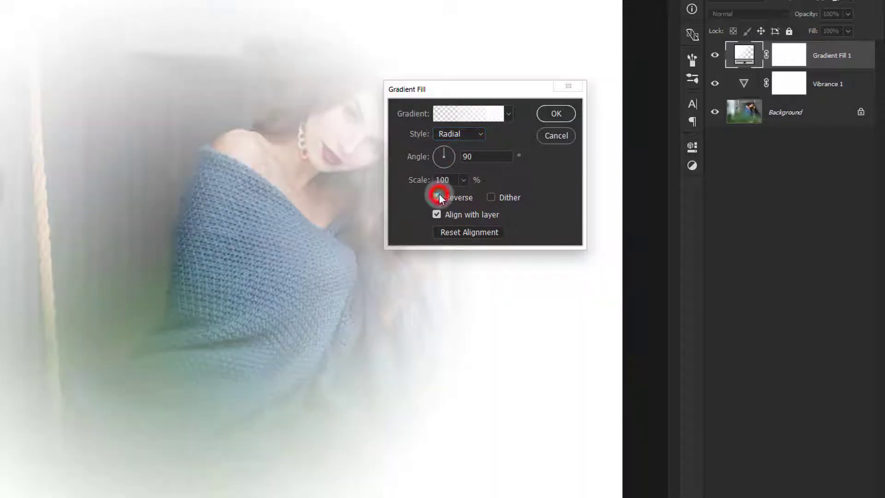
- Give the gradient the Neutral Density preset, angle 20.56 and a larger scale, then confirm
left_click(453, 117)
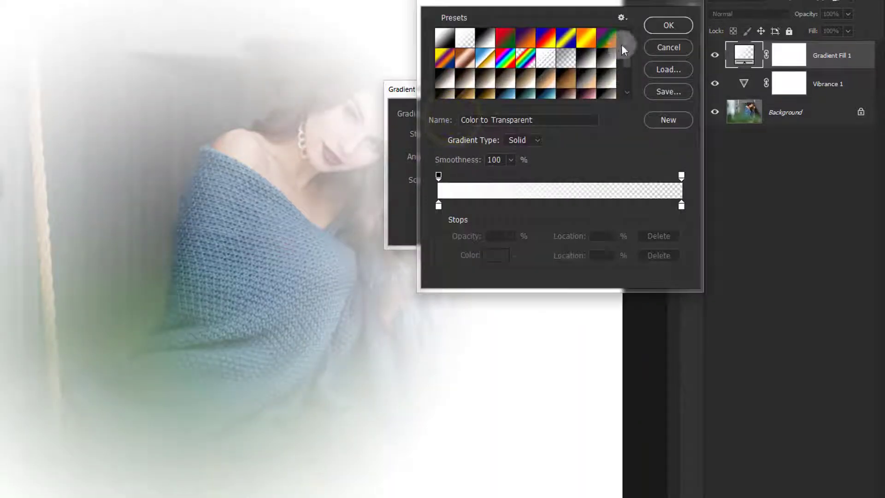
left_click(567, 65)
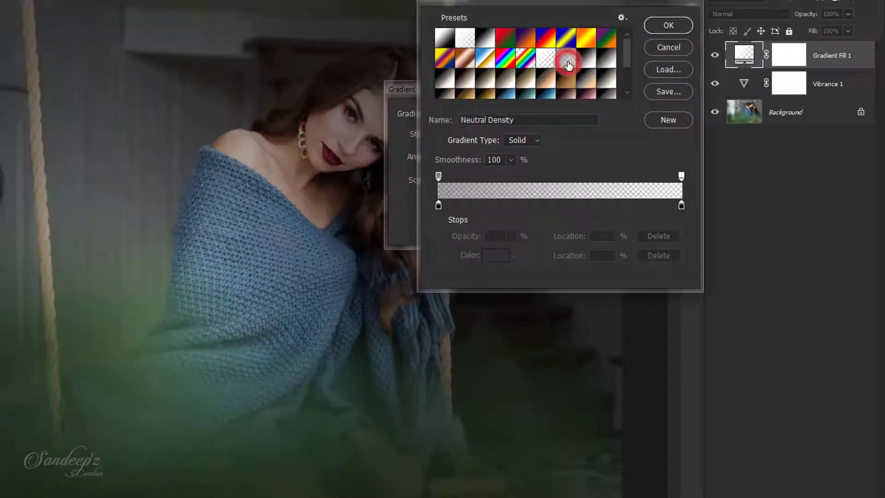
left_click(658, 26)
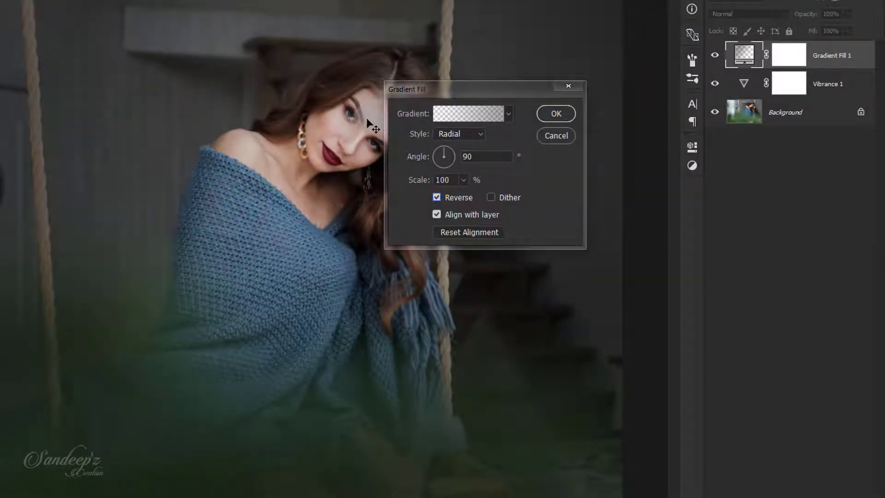
left_click(451, 151)
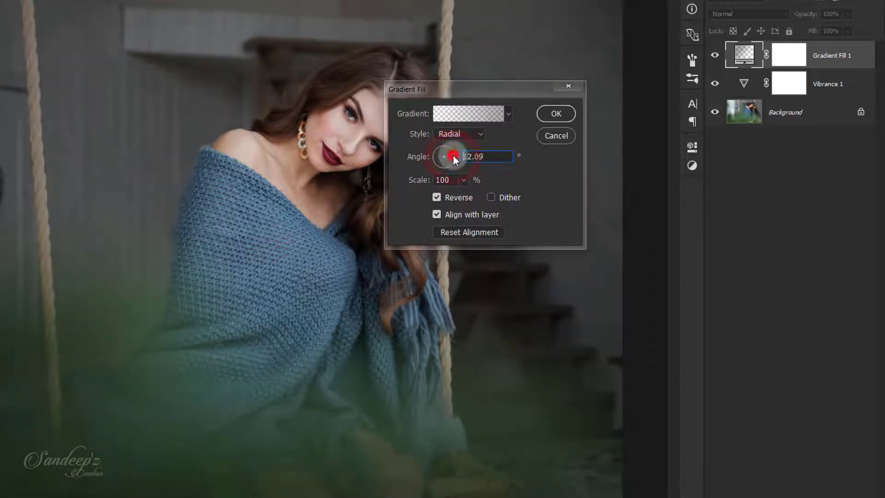
left_click_drag(454, 157, 454, 152)
left_click_drag(461, 197, 467, 198)
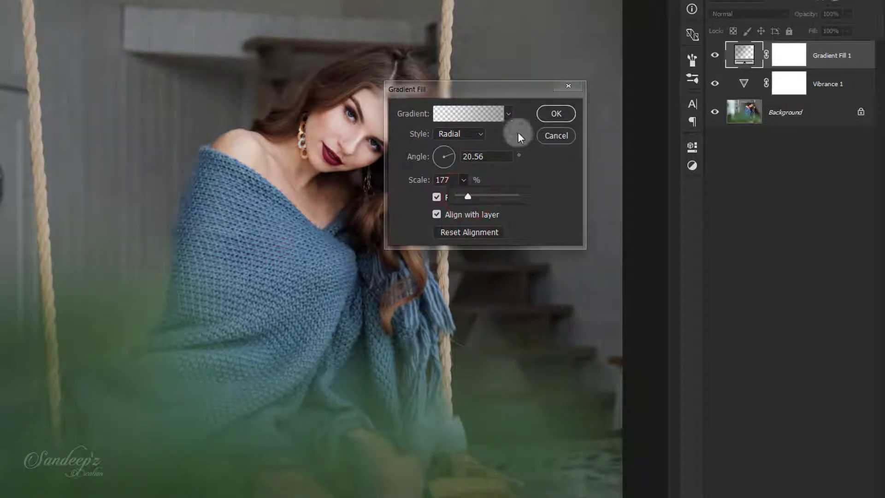
left_click(556, 114)
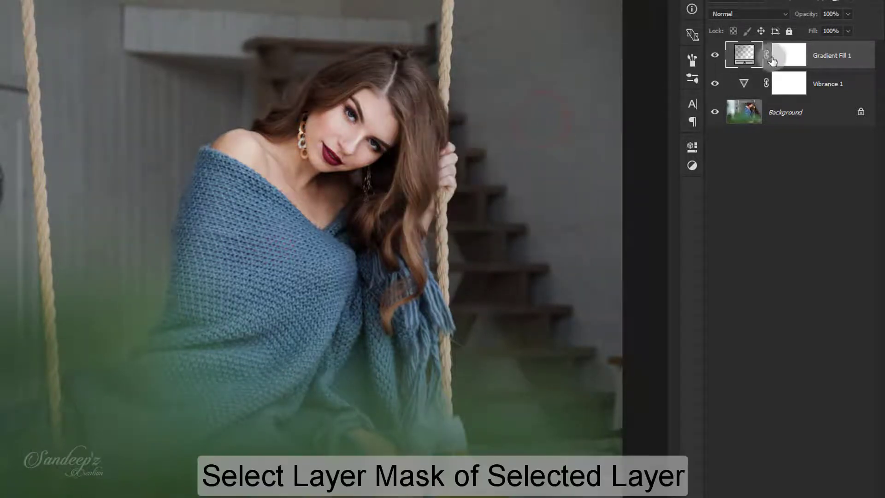
- Paint black over her face on the Gradient Fill 1 mask at 67% brush opacity, then compare
left_click(789, 55)
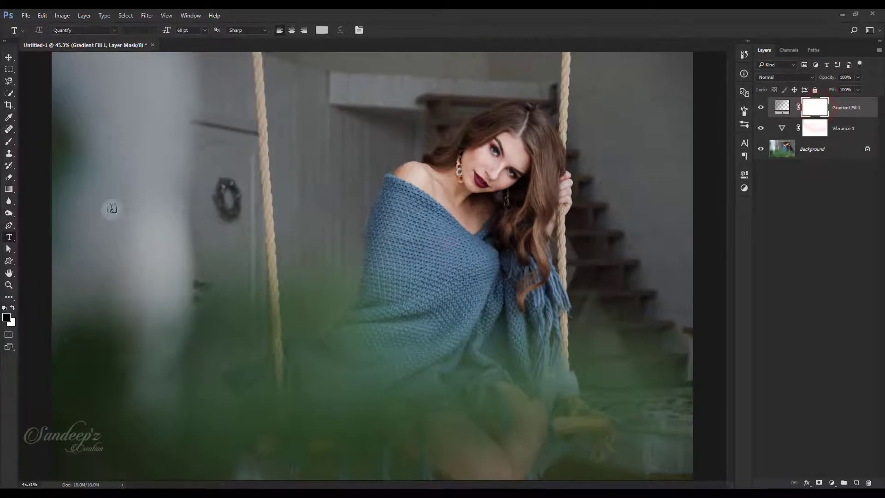
left_click(9, 141)
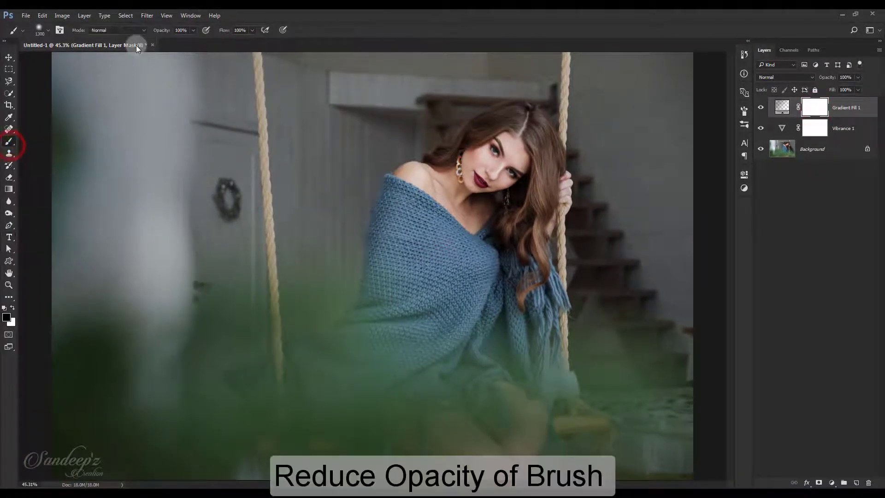
left_click_drag(162, 31, 150, 33)
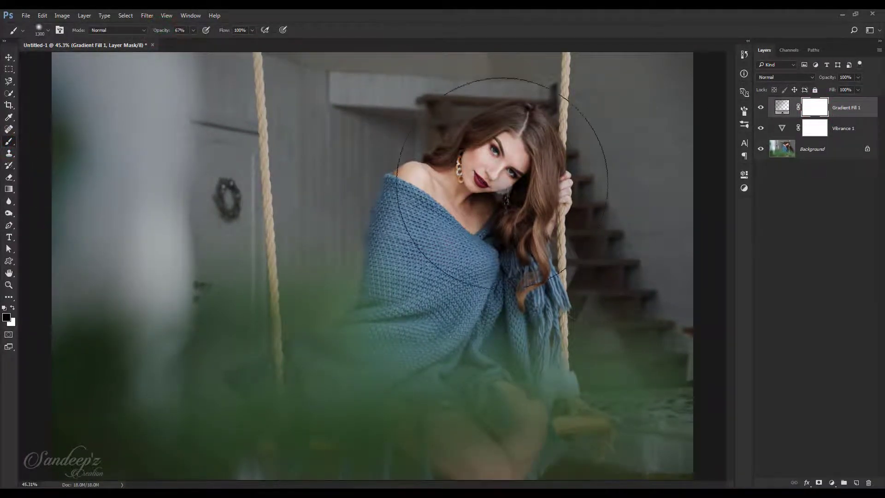
mouse_move(498, 185)
left_mouse_down()
mouse_move(478, 192)
mouse_move(505, 223)
left_mouse_up()
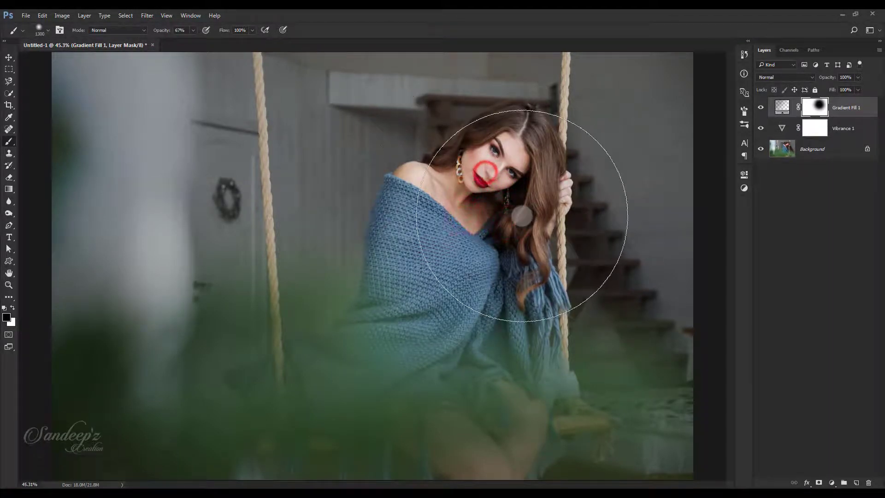
left_click(761, 108)
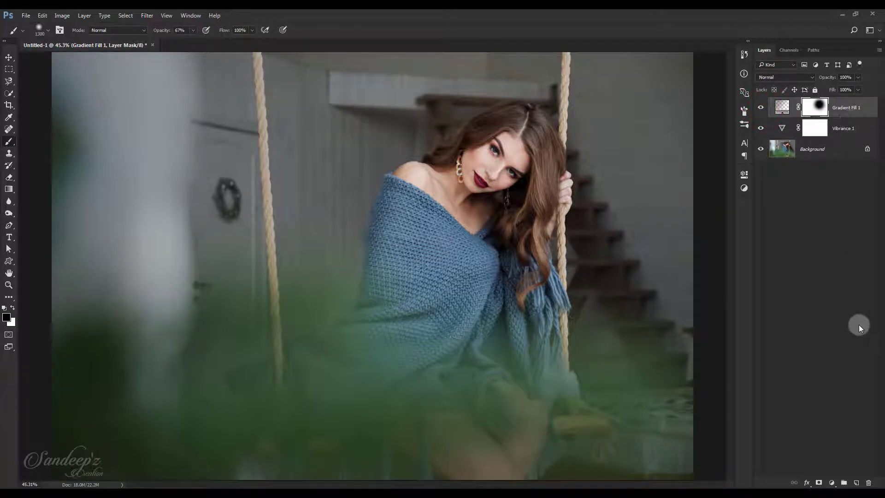
- Add a Selective Color layer with Neutrals set to Cyan +16 and Yellow -10
left_click(832, 483)
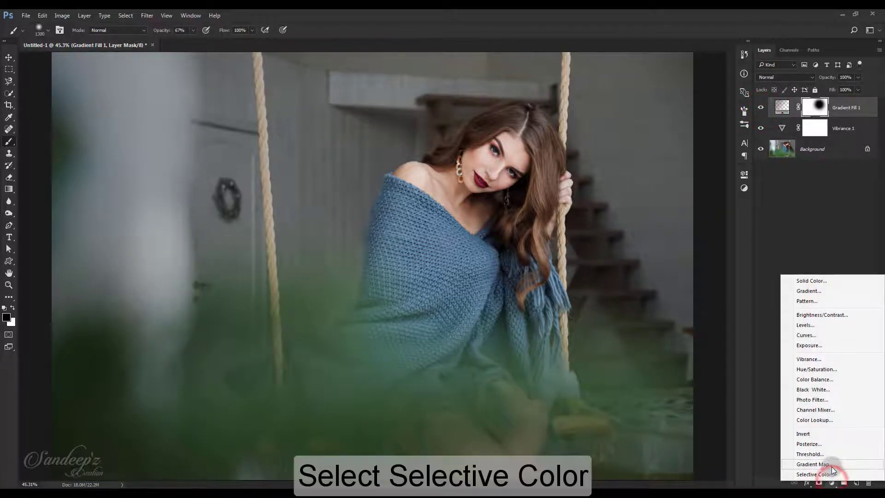
left_click(834, 471)
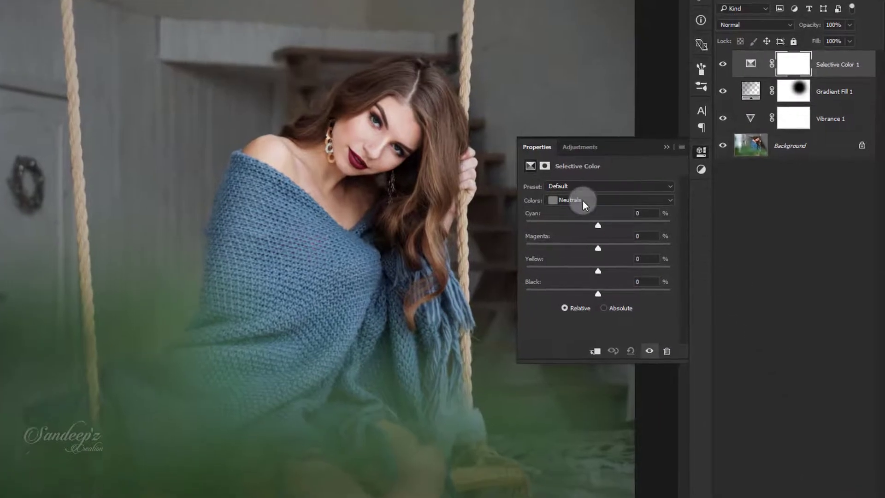
left_click(657, 209)
left_click(582, 277)
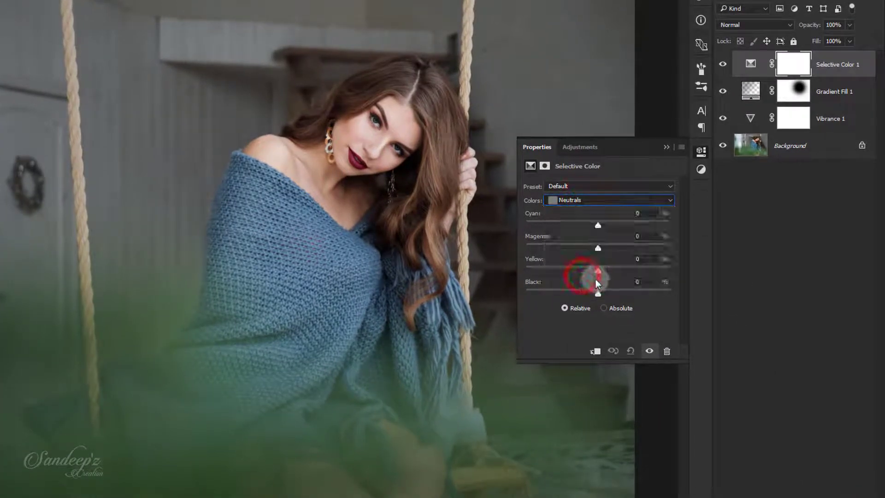
left_click_drag(599, 273, 591, 275)
left_click_drag(598, 228, 609, 229)
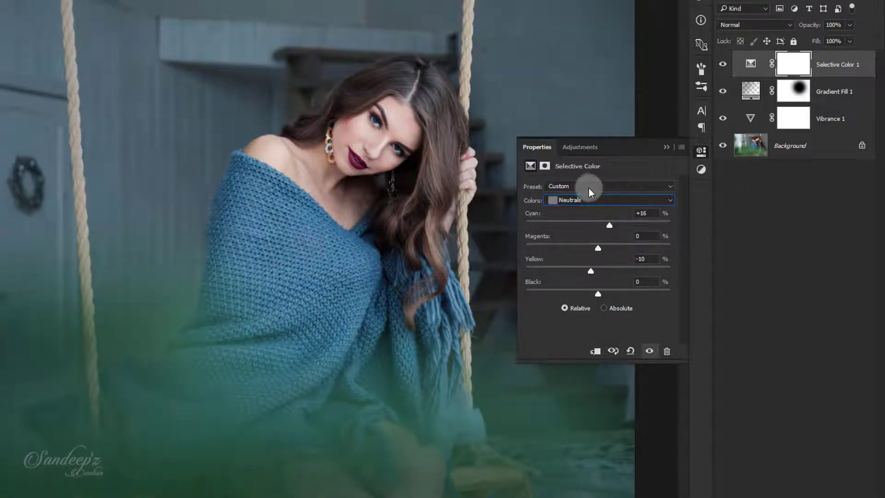
- Set Reds to Cyan -90, Magenta -17, Yellow -13, Black -14, and compare the layer
left_click(585, 200)
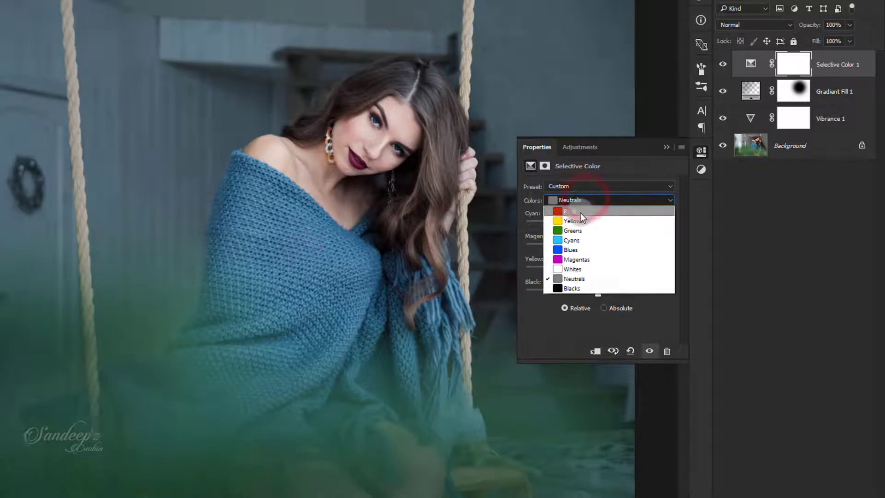
left_click(581, 213)
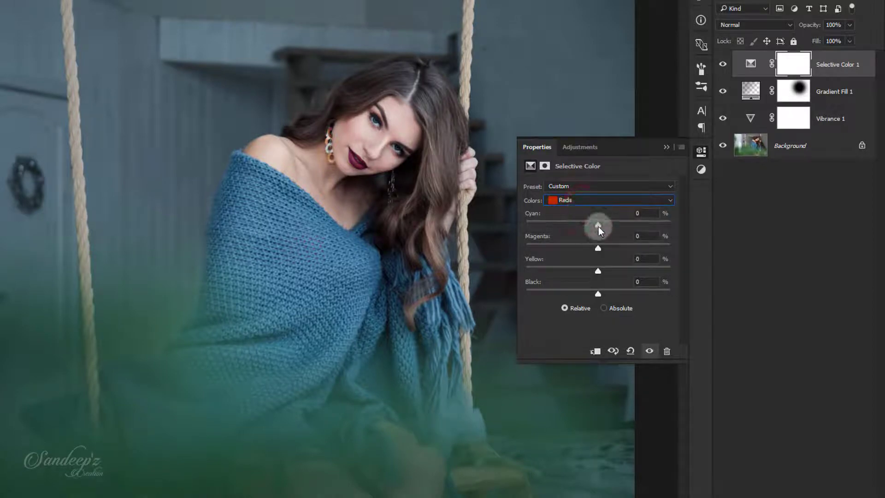
left_click_drag(599, 227, 533, 225)
mouse_move(599, 271)
left_mouse_down()
mouse_move(611, 272)
mouse_move(575, 293)
mouse_move(589, 294)
left_mouse_up()
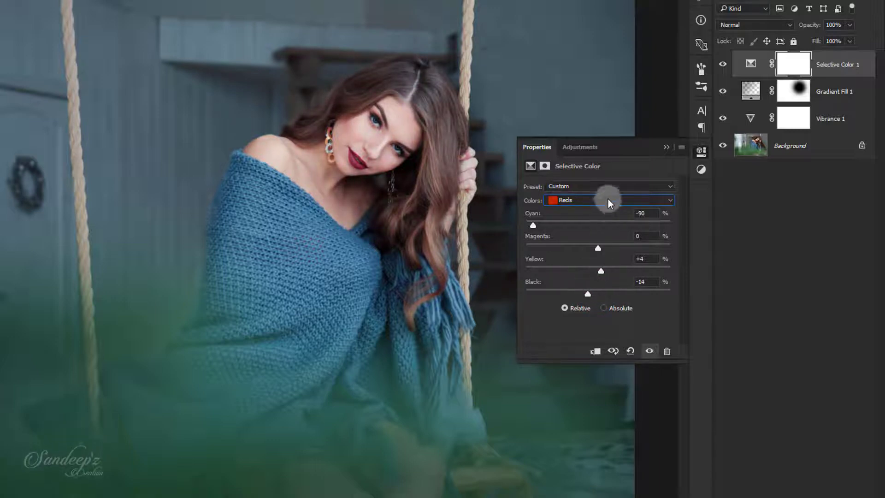
left_click_drag(598, 247, 587, 247)
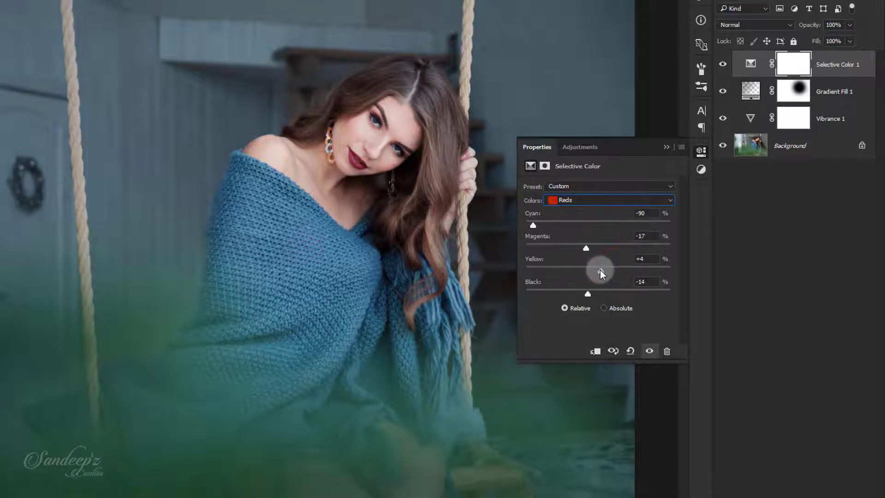
left_click_drag(600, 270, 589, 270)
left_click(666, 147)
left_click(723, 66)
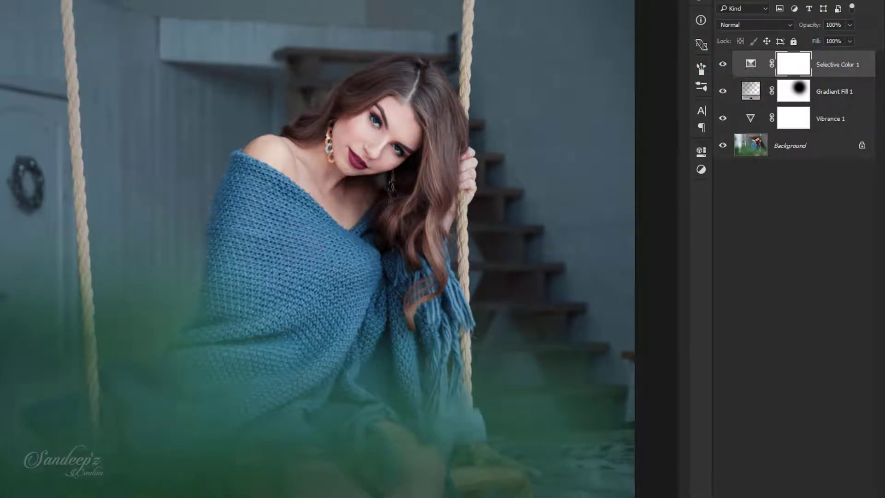
left_click(809, 487)
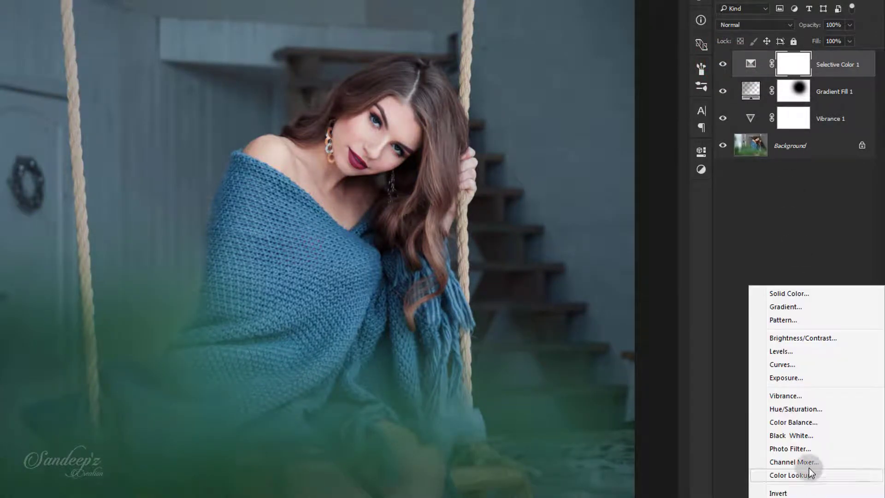
- Add an Exposure layer with Gamma Correction 0.87 and Offset +0.0208
left_click(801, 376)
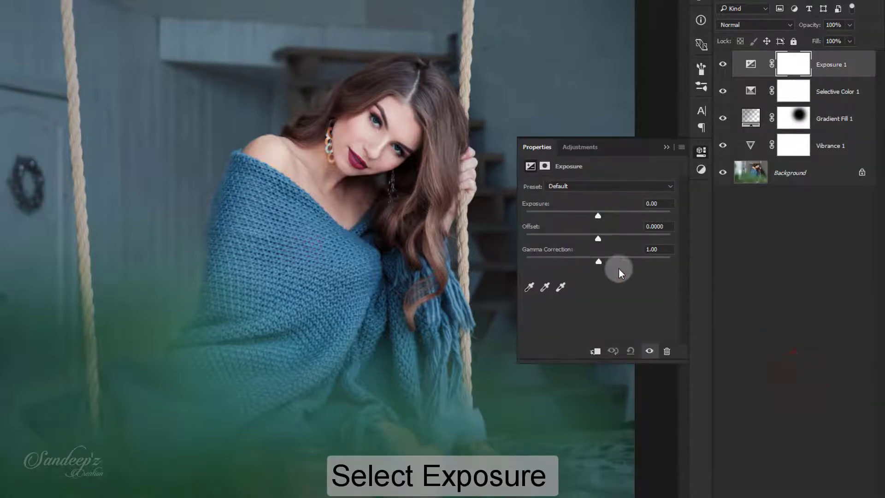
left_click_drag(601, 261, 606, 260)
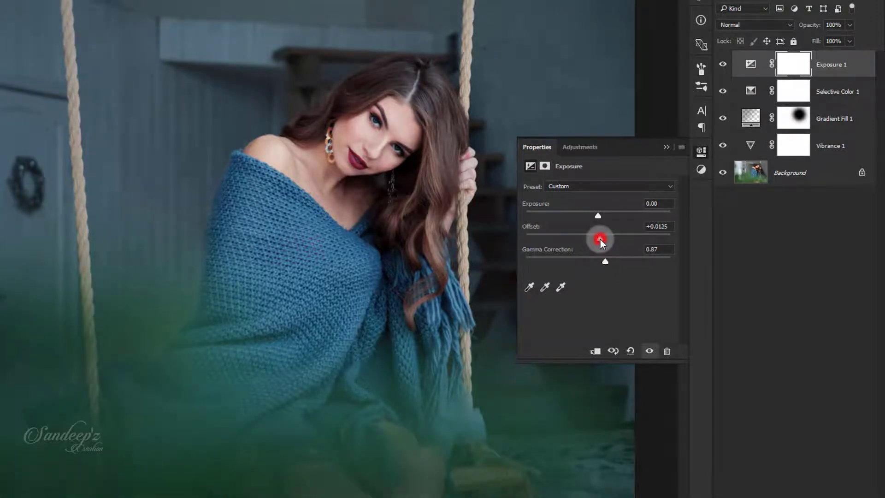
left_click_drag(601, 239, 601, 239)
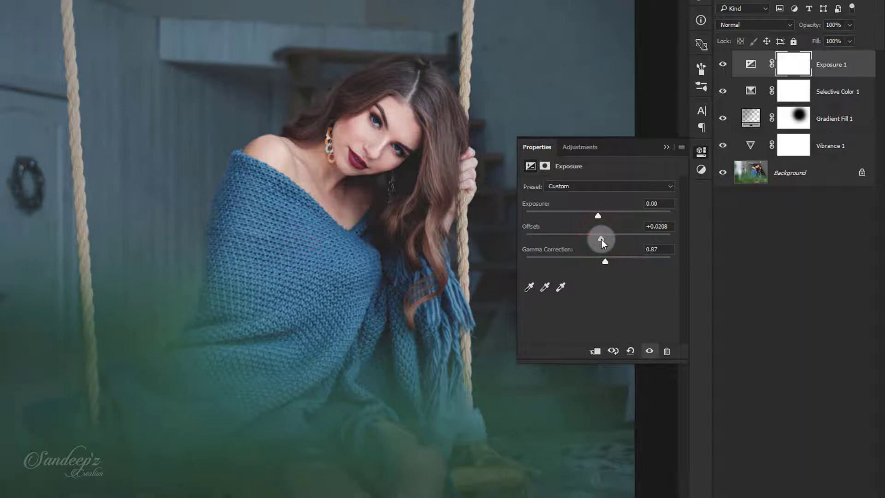
left_click(666, 148)
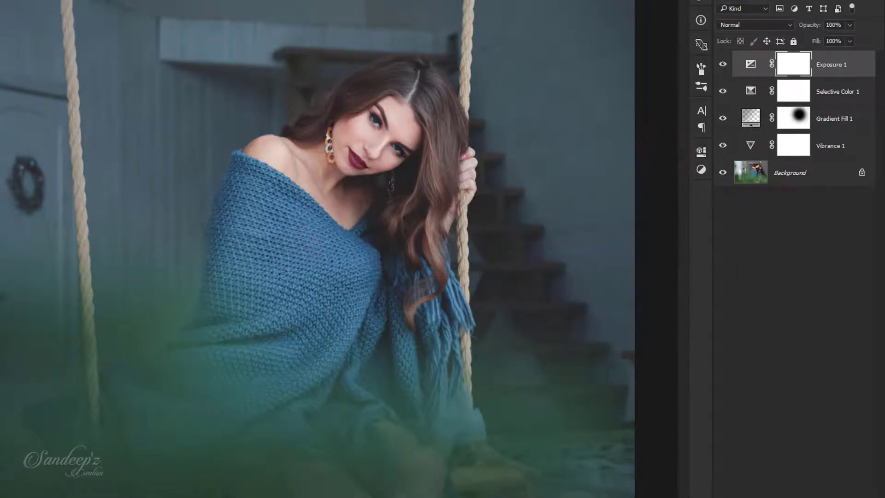
- Add a Brightness/Contrast layer at Brightness -5 and Contrast 6, and compare before/after
left_click(795, 341)
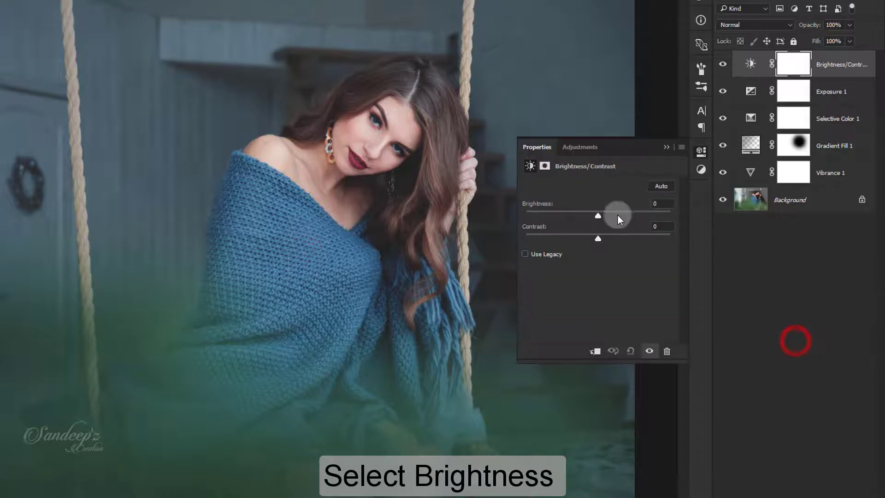
left_click_drag(598, 215, 595, 216)
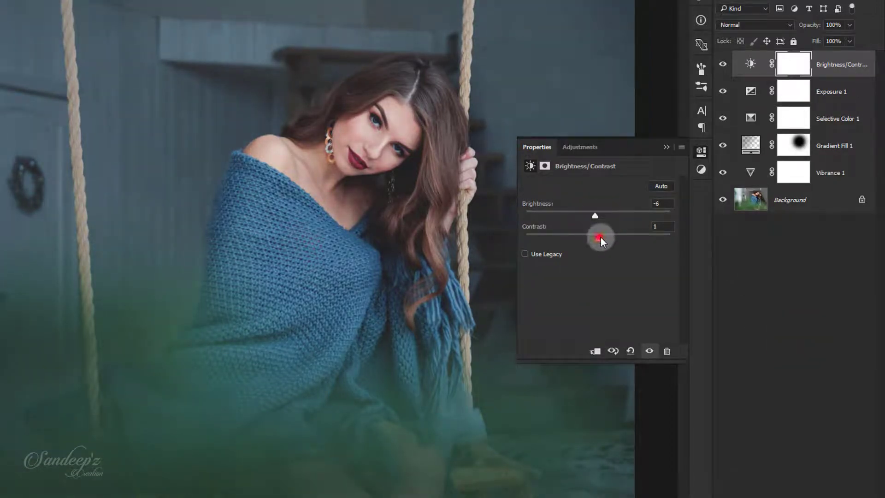
left_click_drag(595, 214, 597, 214)
left_click(666, 148)
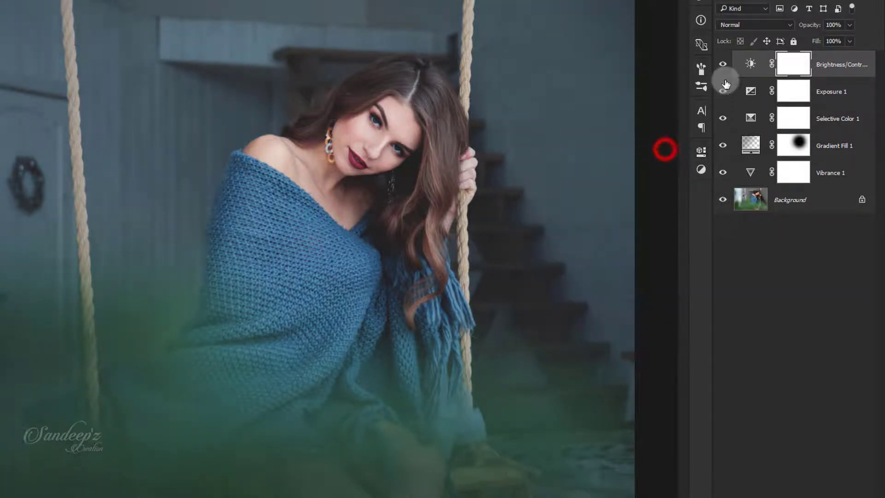
left_click(724, 64)
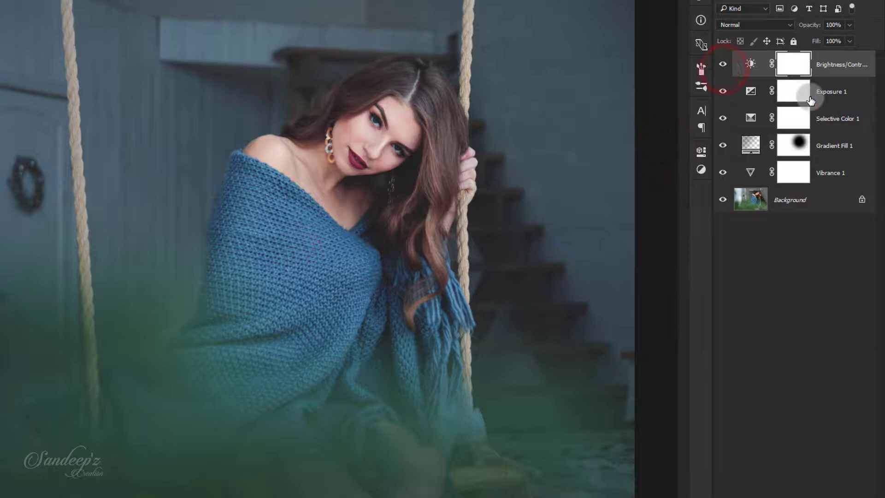
- Add Curves 1 with the RGB and Blue shadow endpoints lifted, then compare its effect
left_click(852, 485)
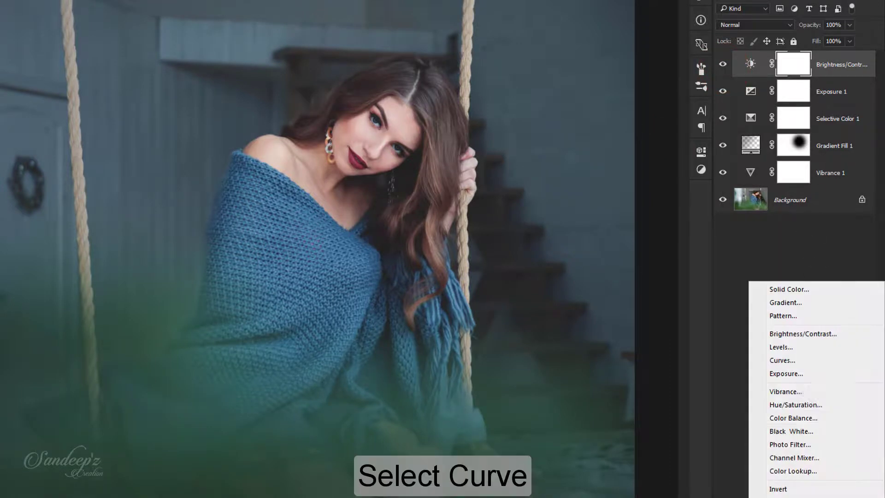
left_click(806, 362)
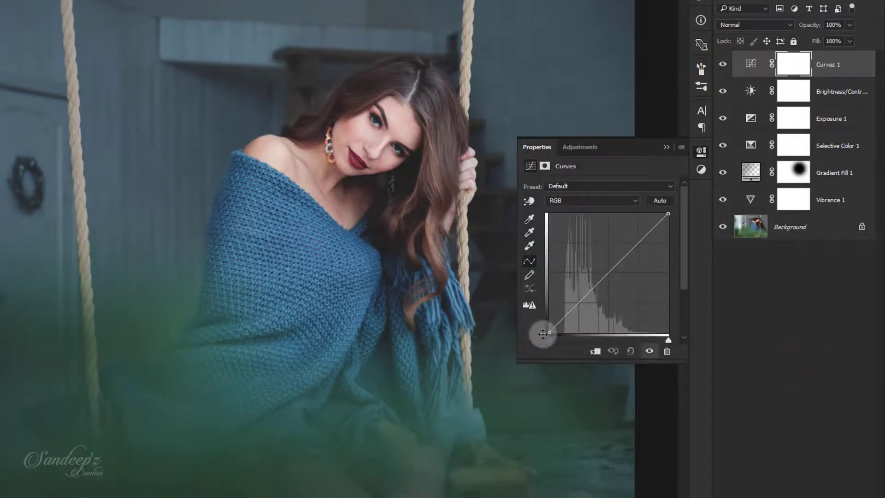
left_click_drag(548, 333, 549, 321)
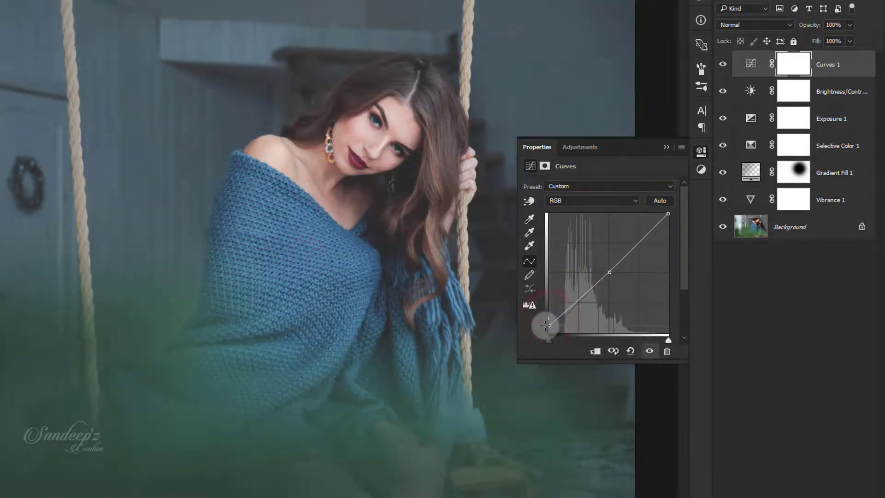
left_click(574, 202)
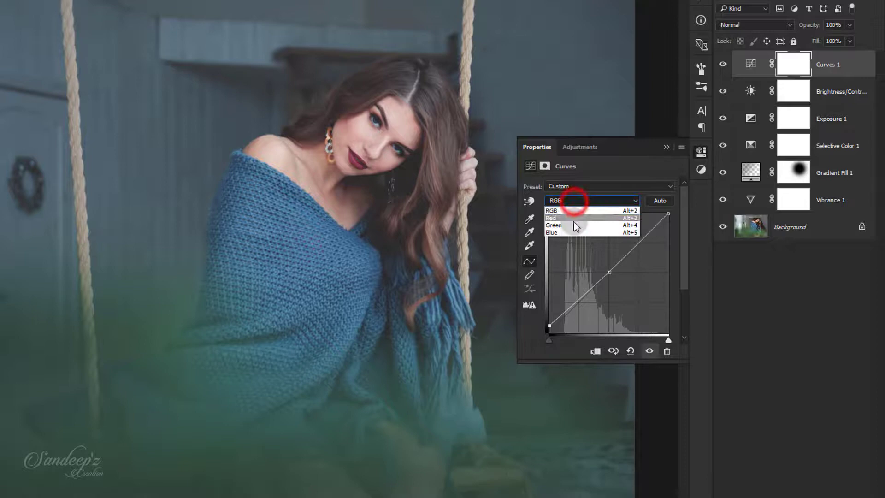
left_click(572, 233)
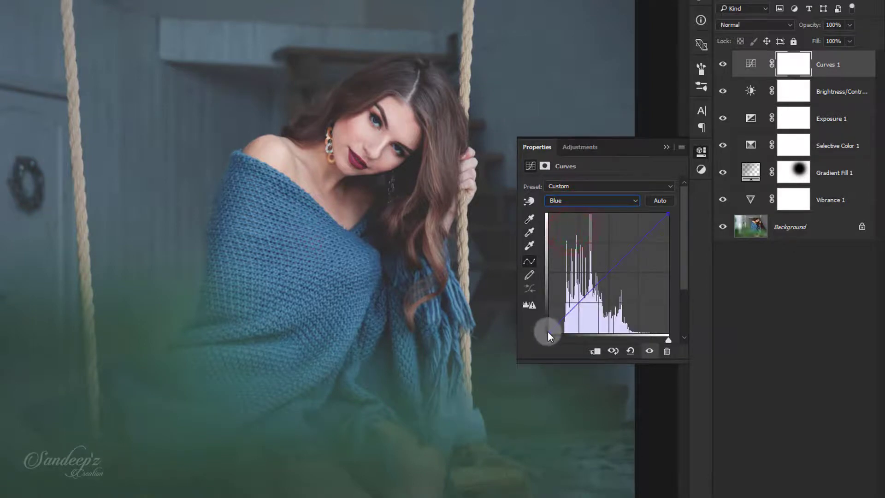
left_click_drag(548, 334, 545, 326)
left_click(665, 147)
left_click(722, 66)
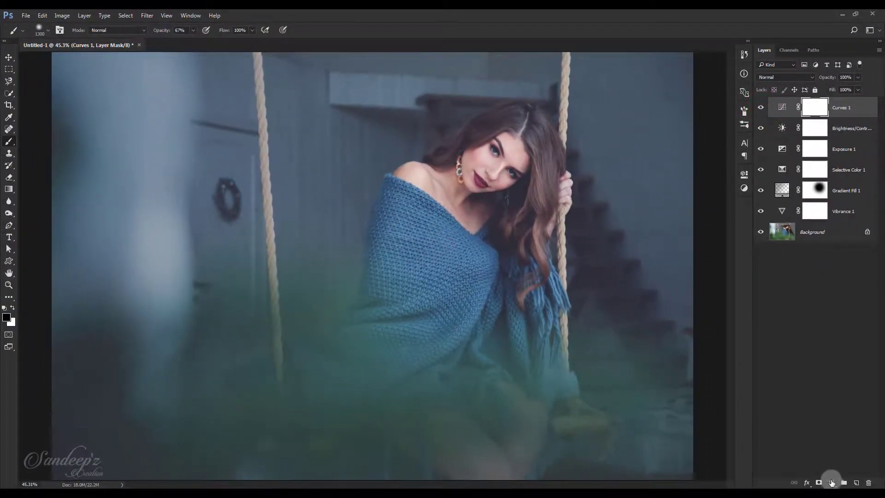
- Dismiss the adjustment list and launch Filter > Imagenomic > Portraiture
left_click(832, 484)
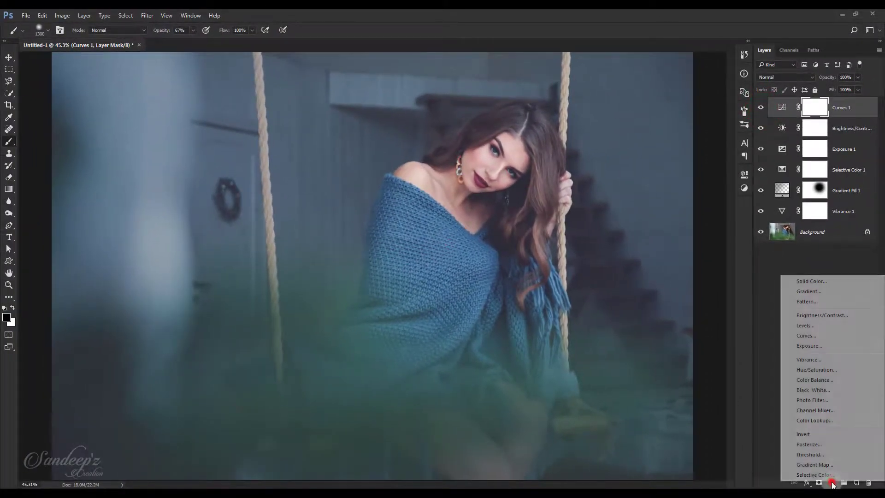
left_click(758, 278)
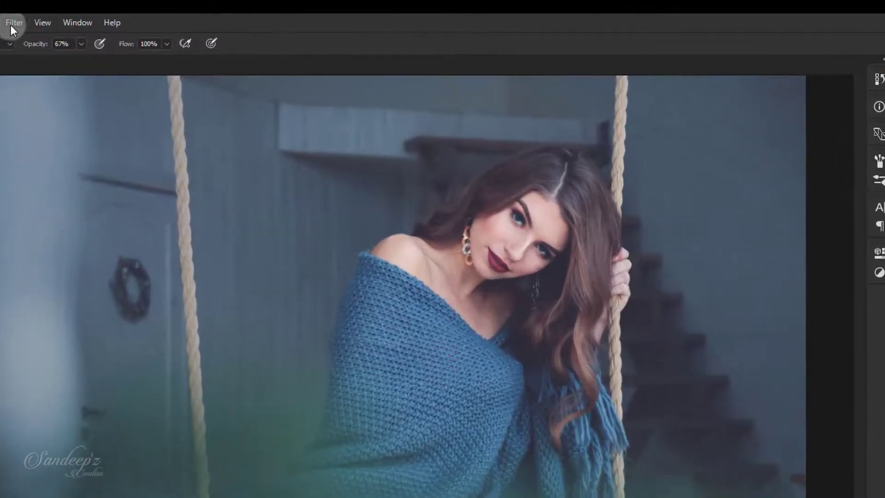
left_click(11, 25)
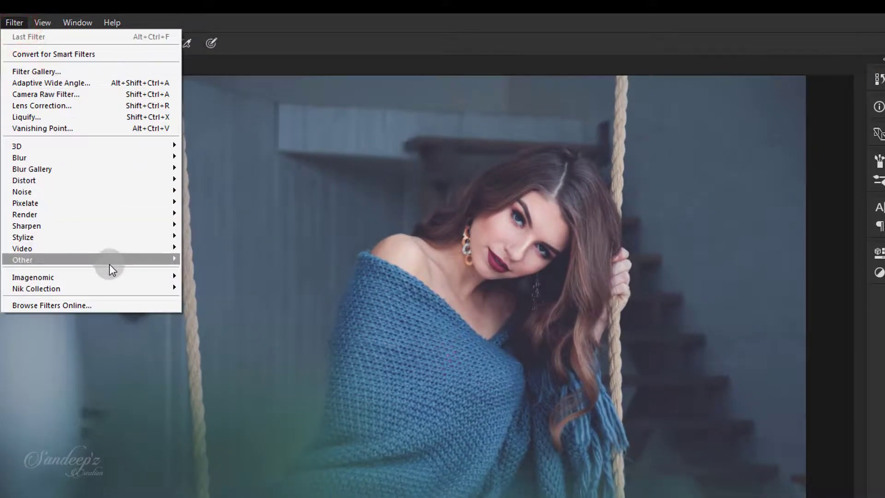
mouse_move(33, 277)
left_click(199, 275)
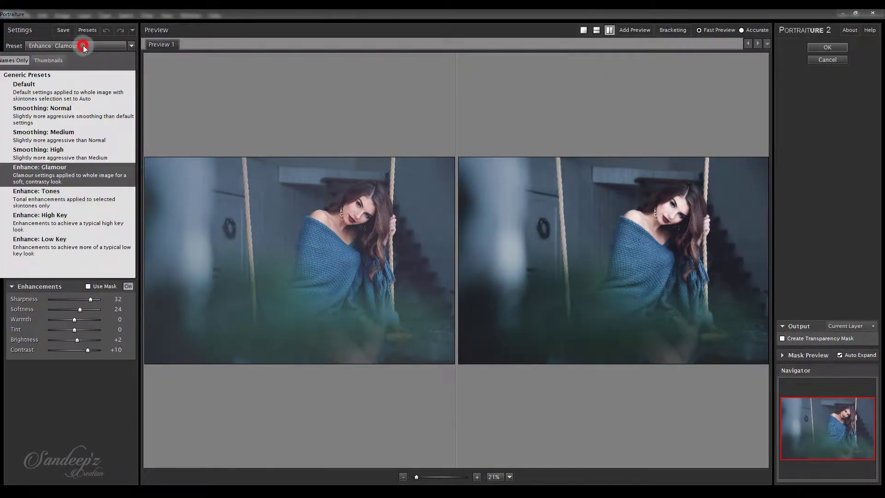
- Keep the Enhance: Glamour preset and apply it with OK
left_click(69, 171)
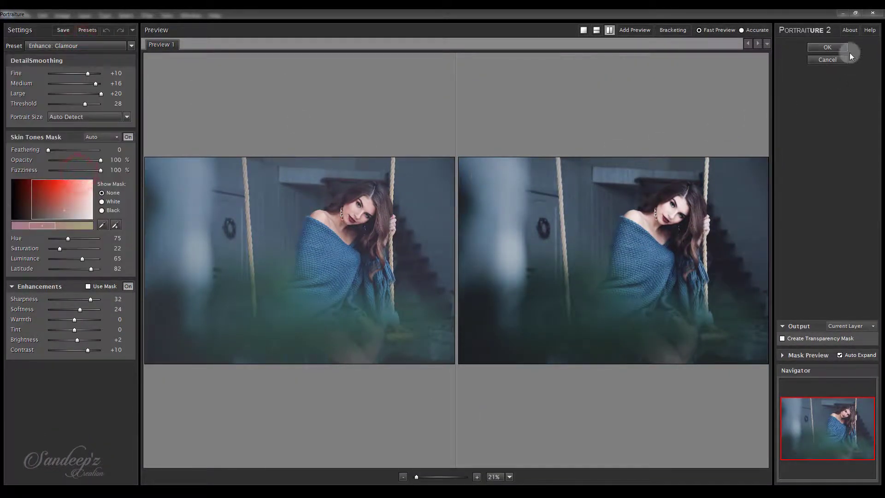
left_click(828, 48)
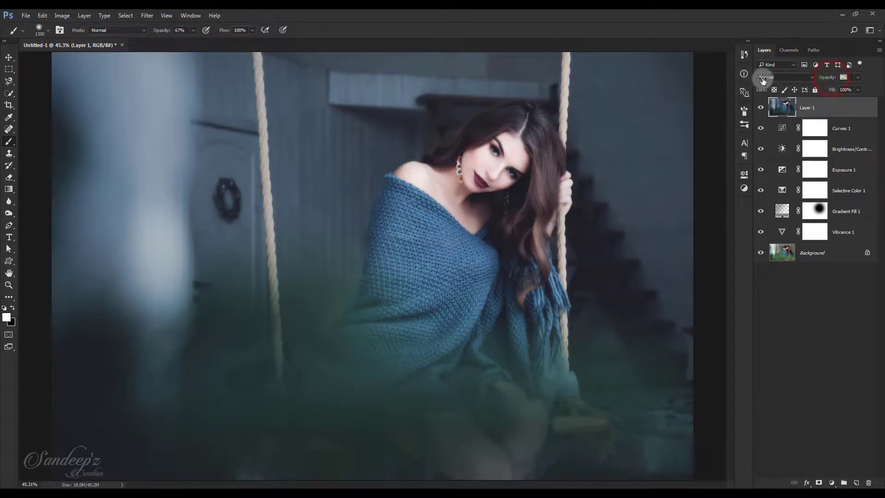
- Set Layer 1's opacity to 53% and zoom out to view the whole photo
left_click_drag(758, 80, 776, 82)
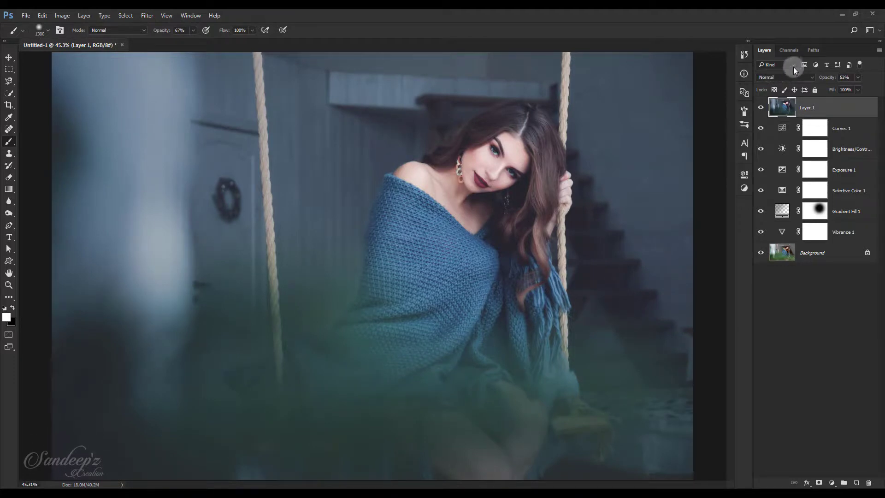
key("ctrl+minus")
key("ctrl+minus")
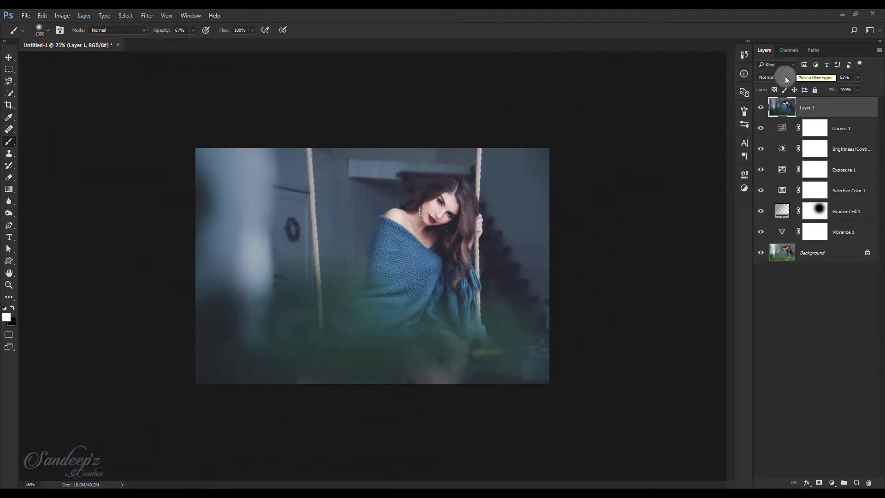
- Add a mask to Layer 1 and paint out its Glamour smoothing with a soft black brush
left_click(819, 482)
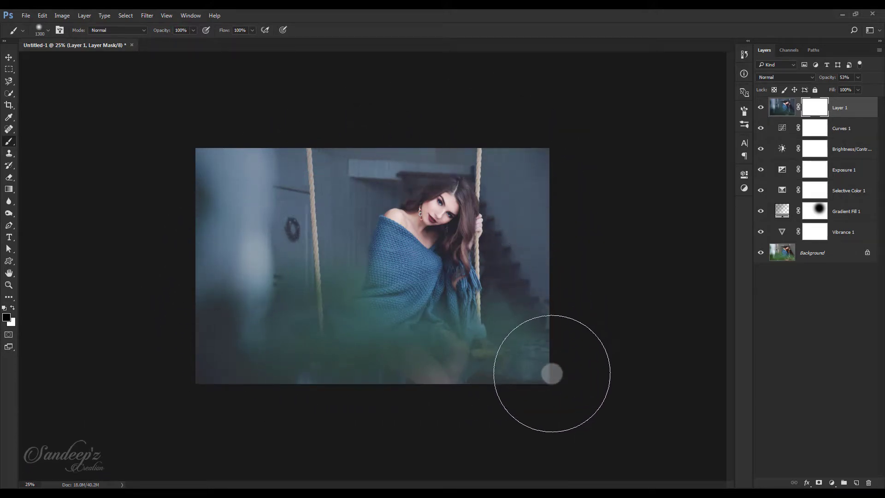
left_click_drag(545, 329, 467, 342)
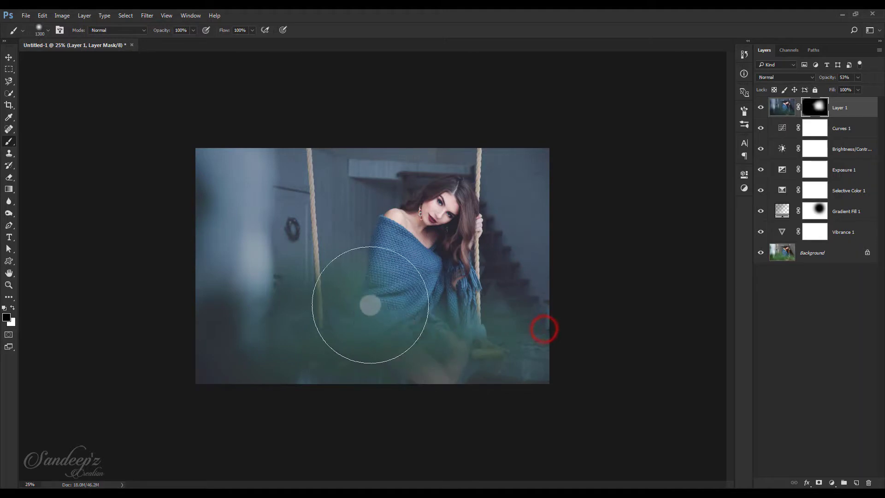
left_click(339, 289)
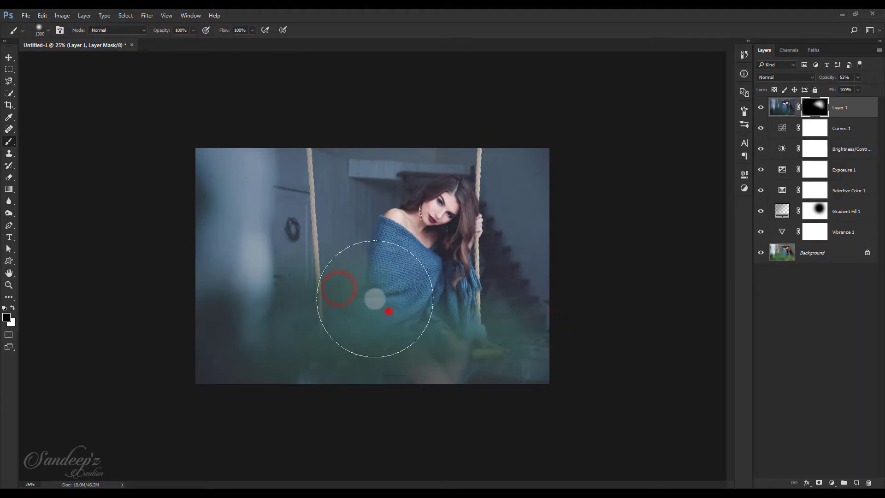
left_click(299, 186)
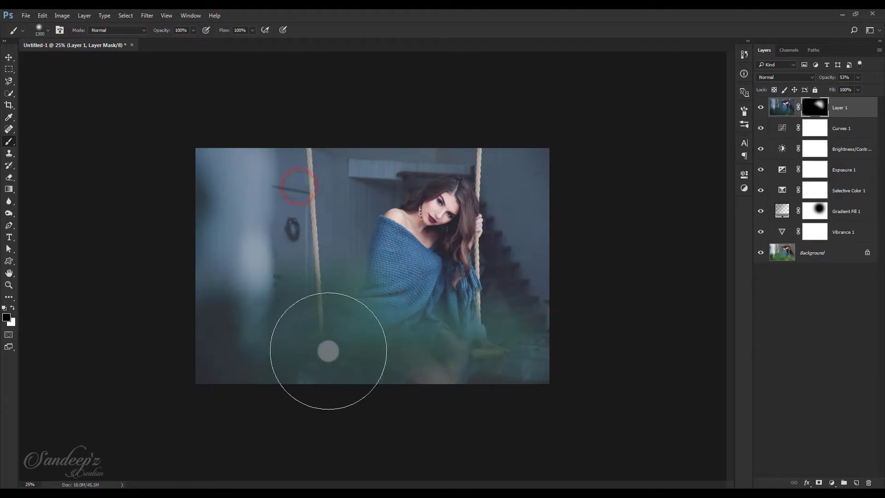
left_click(510, 396)
key("ctrl+0")
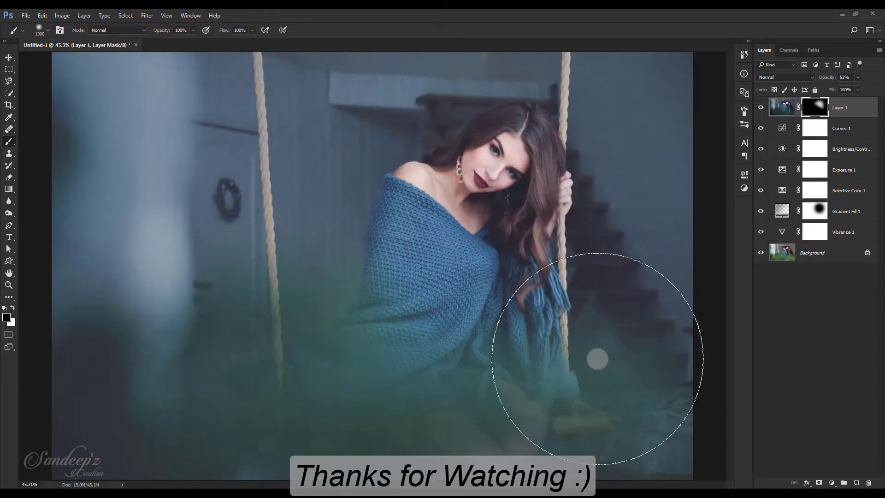
left_click(759, 253, "alt")
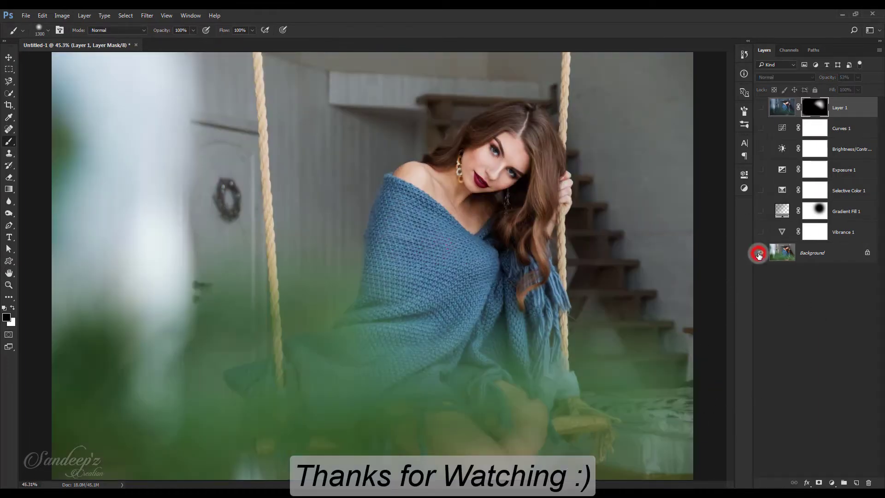
left_click(760, 255, "alt")
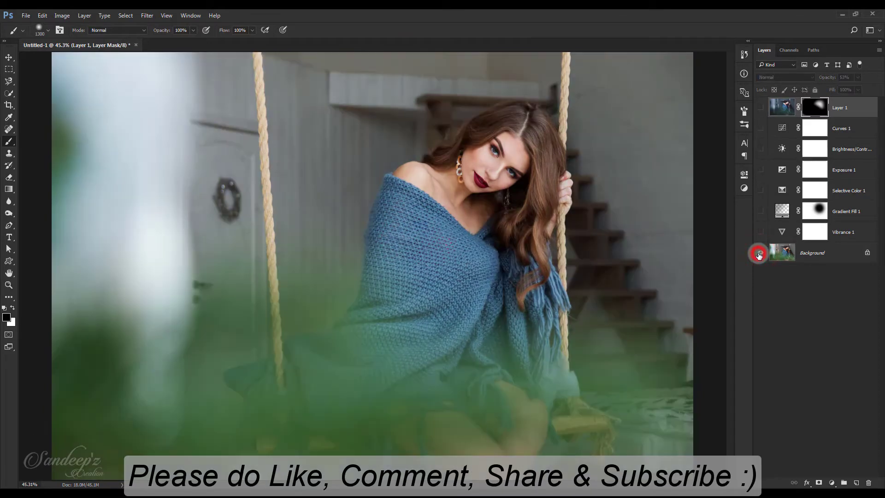
left_click(759, 255, "alt")
left_click(759, 254, "alt")
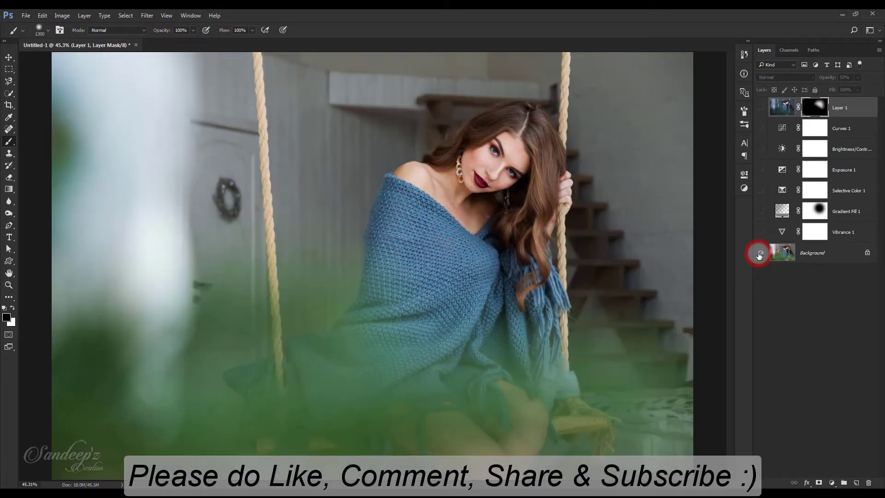
left_click(759, 254, "alt")
left_click(760, 255, "alt")
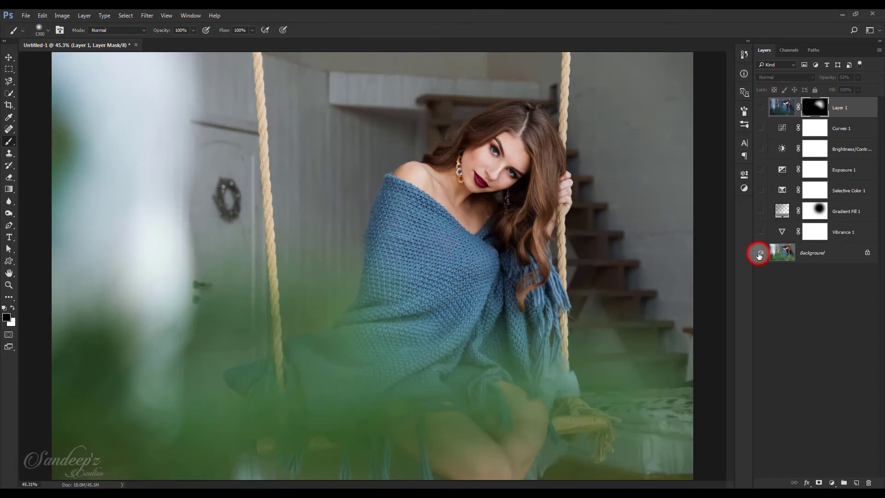